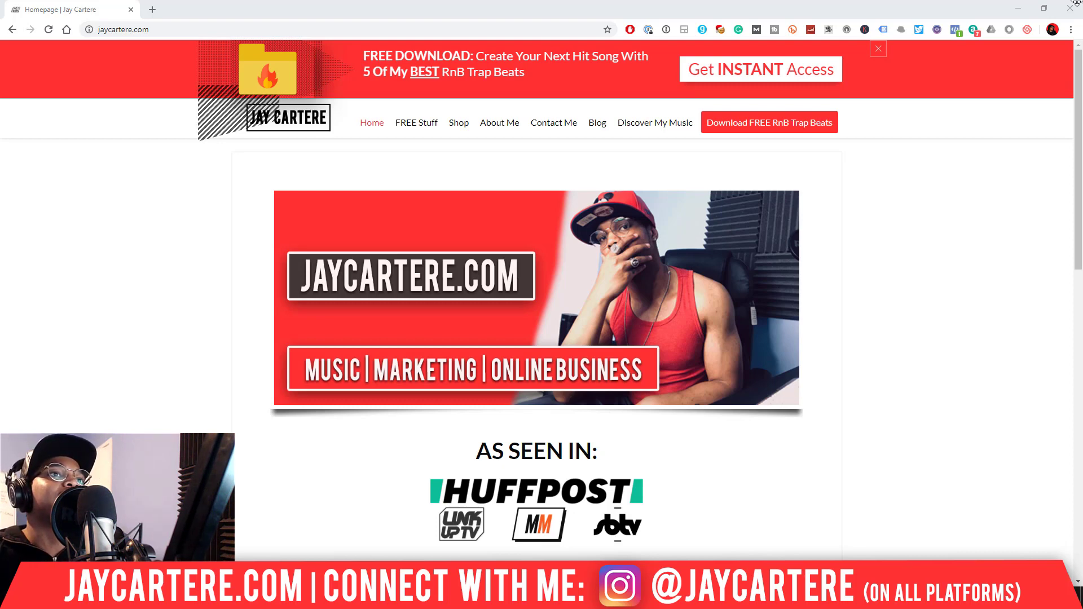
Minimize Chrome, move the channel rack near the top of the playlist, and open the XO plugin
{"action": "left_click", "coordinate": [1018, 8]}
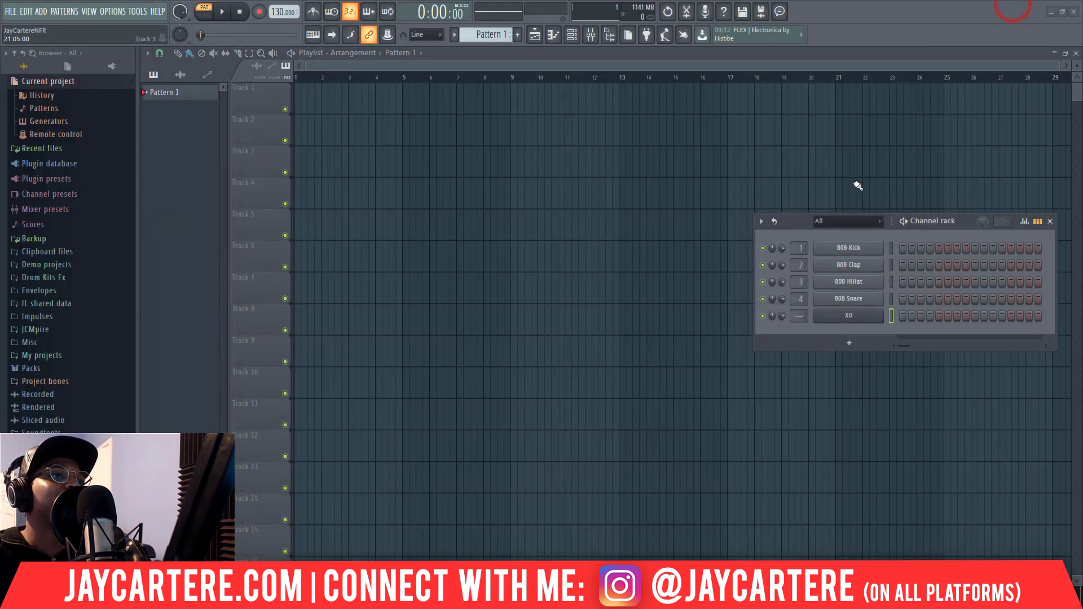
{"action": "left_click_drag", "start_coordinate": [791, 221], "coordinate": [475, 116]}
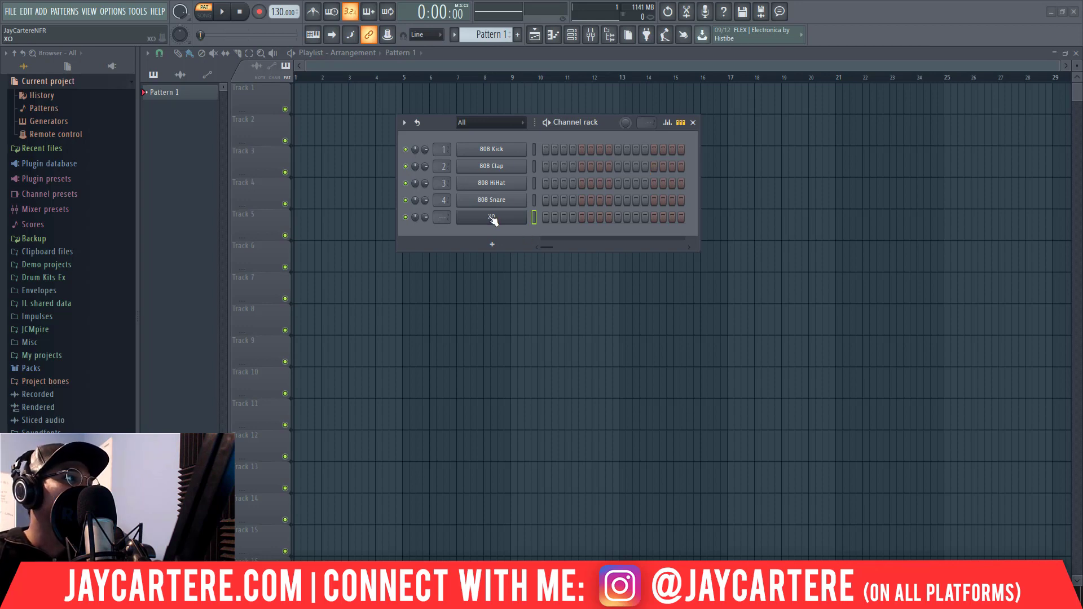
{"action": "left_click_drag", "start_coordinate": [439, 123], "coordinate": [392, 114]}
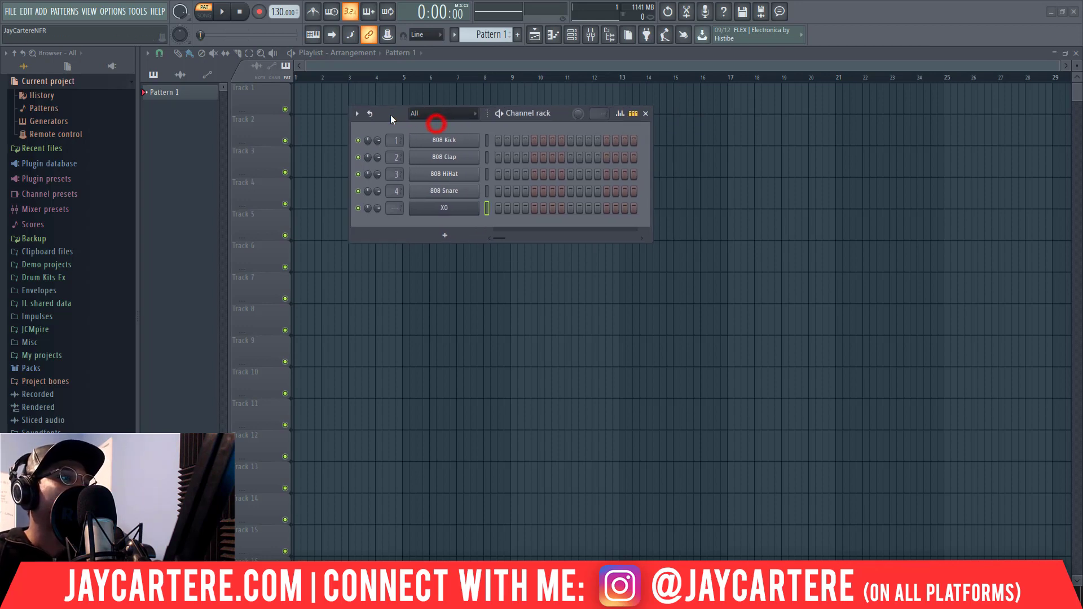
{"action": "left_click", "coordinate": [442, 214]}
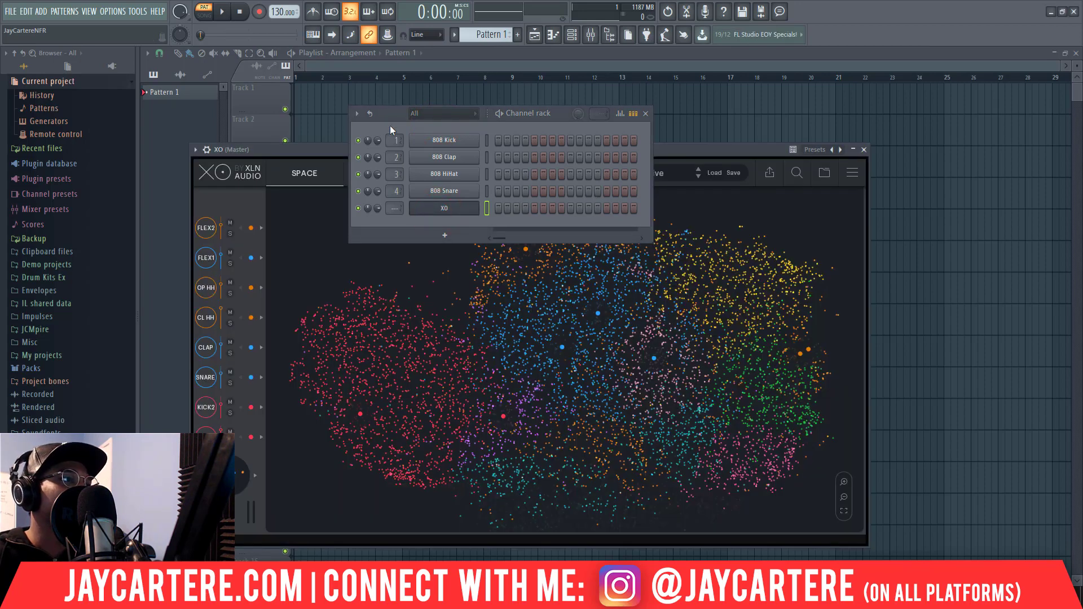
Push the channel rack to the right edge and raise the XO window so its Space map shows fully
{"action": "left_click_drag", "start_coordinate": [391, 114], "coordinate": [849, 248]}
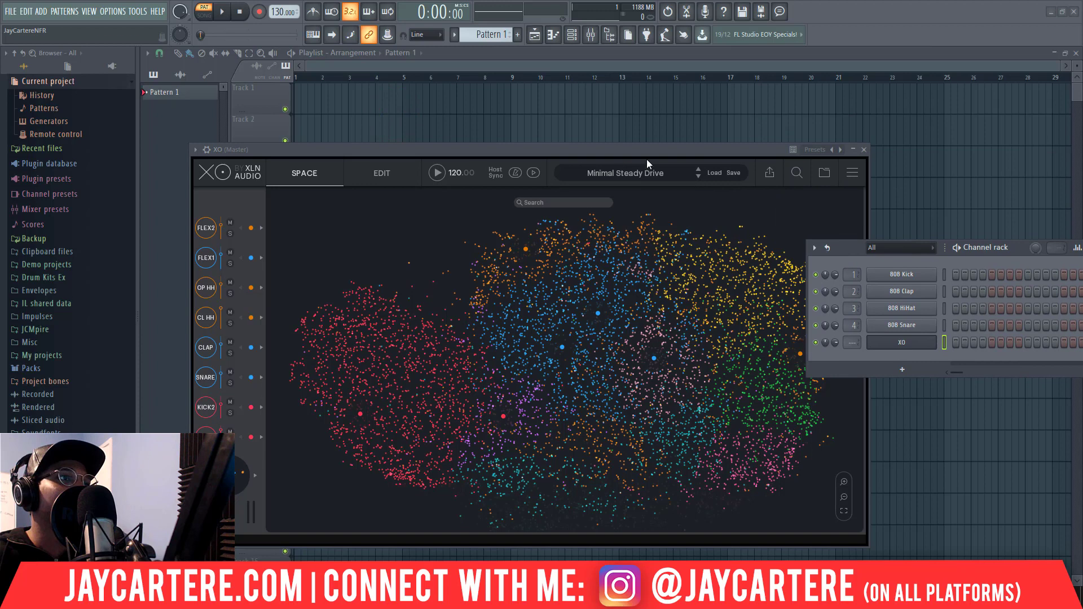
{"action": "left_click_drag", "start_coordinate": [627, 153], "coordinate": [663, 132]}
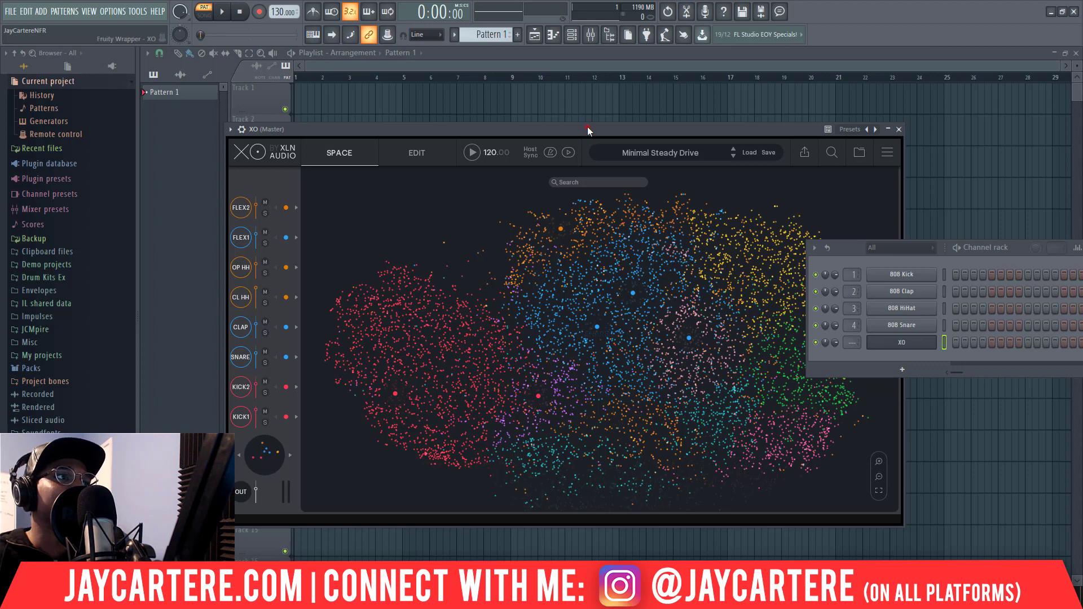
{"action": "left_click_drag", "start_coordinate": [587, 127], "coordinate": [574, 103]}
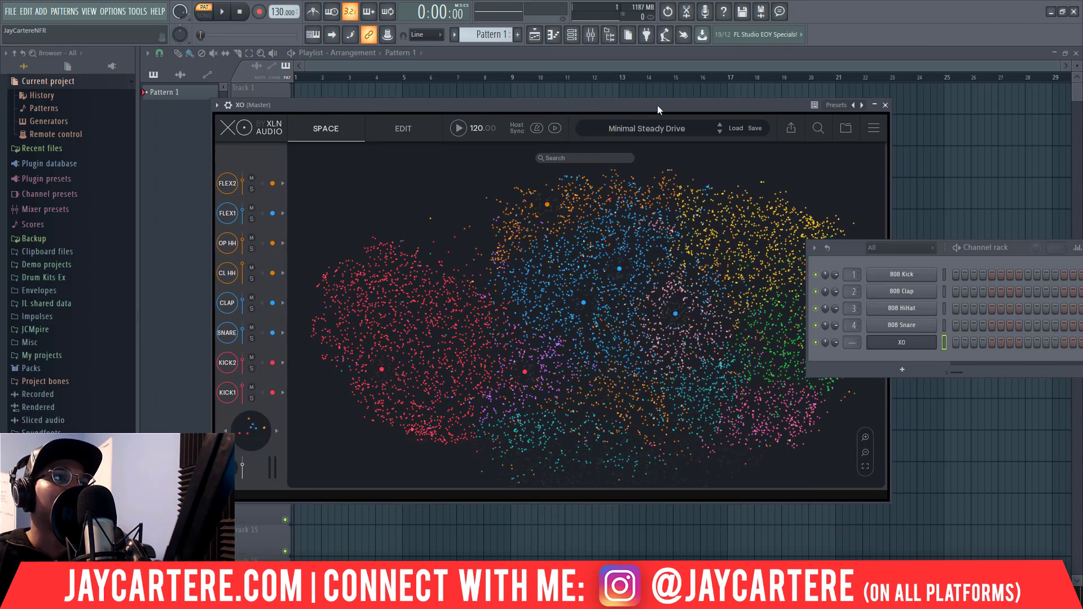
{"action": "left_click_drag", "start_coordinate": [661, 104], "coordinate": [650, 99]}
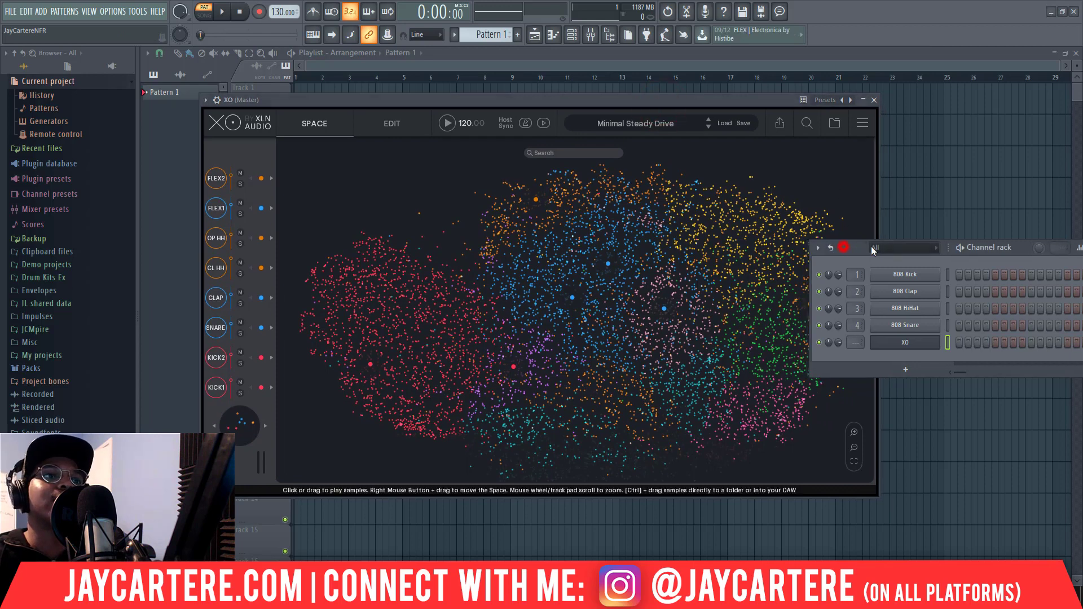
{"action": "left_click_drag", "start_coordinate": [844, 246], "coordinate": [941, 249]}
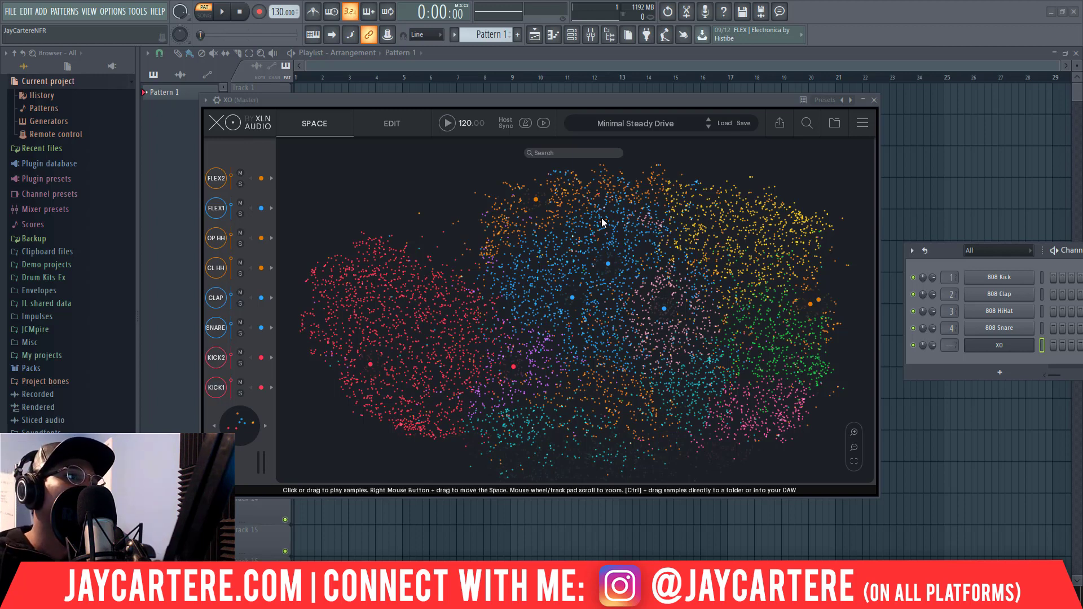
{"action": "scroll", "coordinate": [629, 173], "scroll_direction": "up", "scroll_amount": 10}
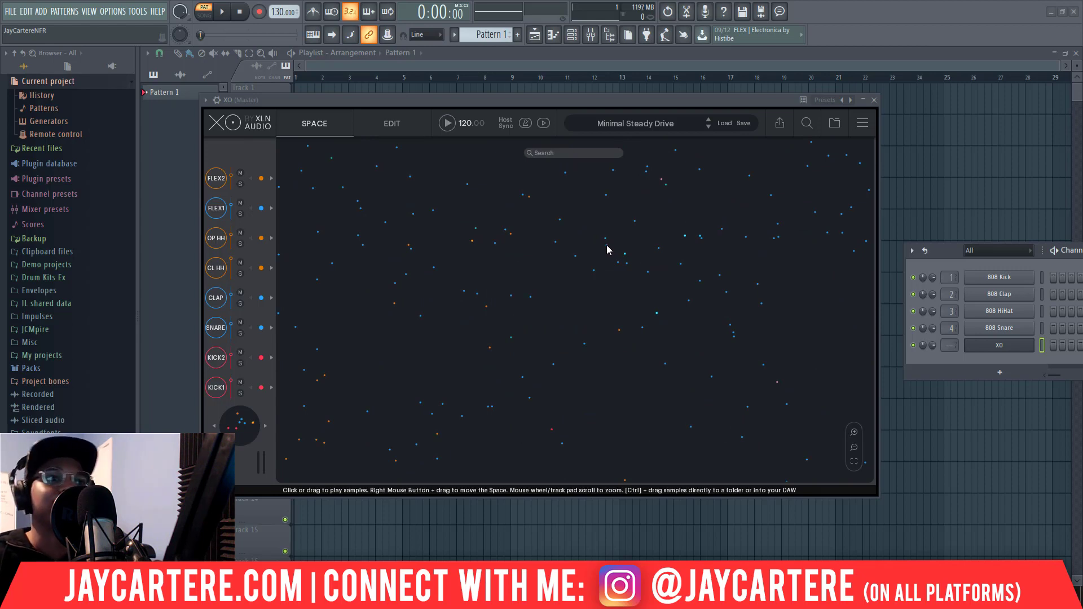
Audition XO snares and percussion such as Vintage_Dry_Buttrey_Dry, Indie_Slow_Rivers and Perc [ Whaa ]
{"action": "left_click", "coordinate": [607, 247]}
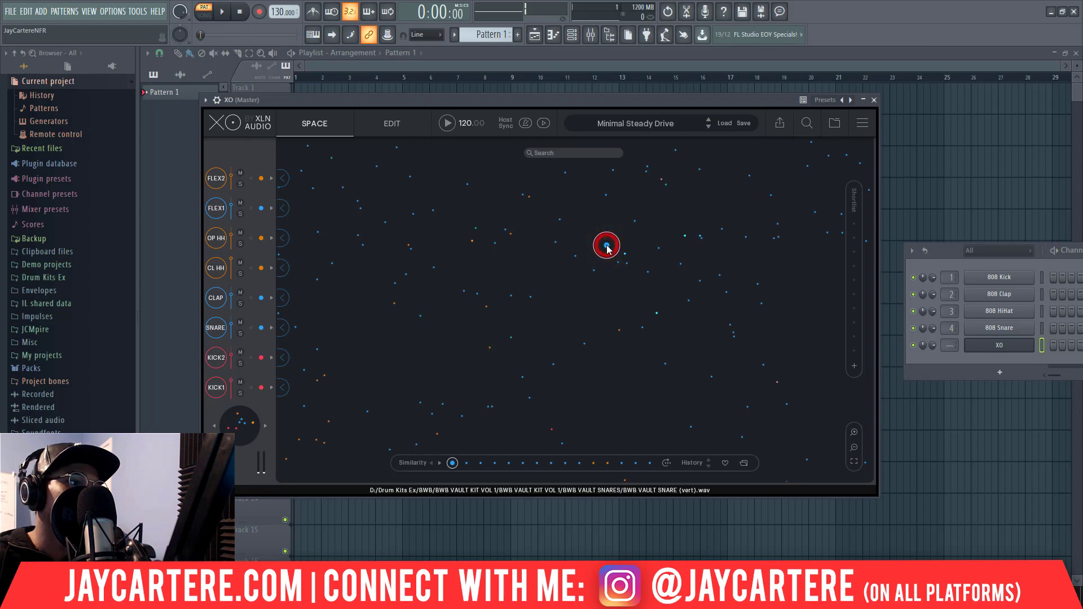
{"action": "left_click", "coordinate": [576, 257]}
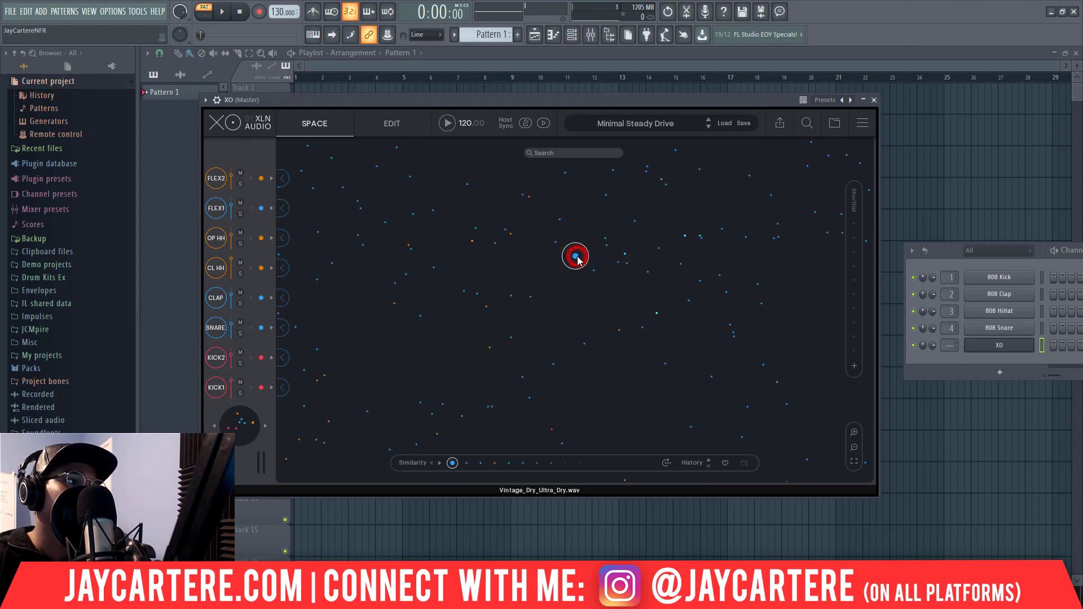
{"action": "left_click", "coordinate": [593, 272]}
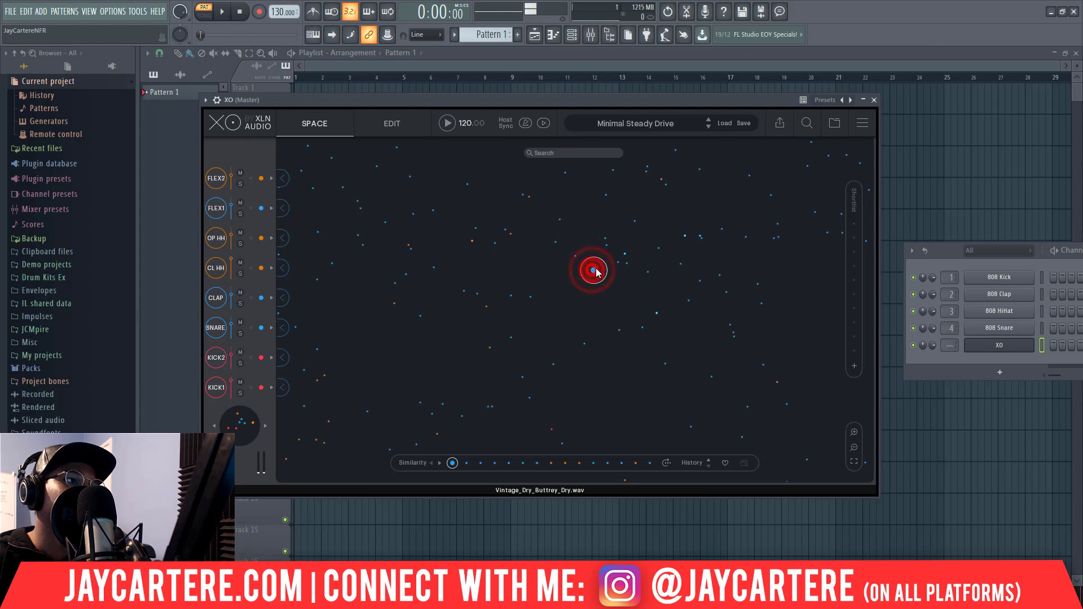
{"action": "left_click", "coordinate": [626, 262]}
{"action": "left_click", "coordinate": [605, 238]}
{"action": "left_click", "coordinate": [632, 221]}
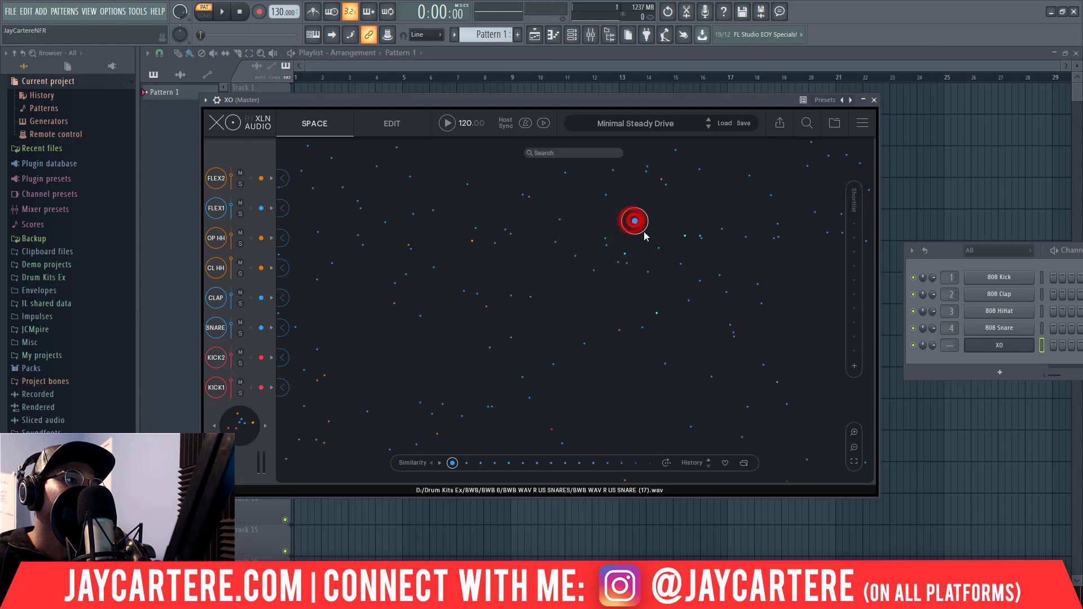
{"action": "left_click", "coordinate": [659, 248]}
{"action": "left_click", "coordinate": [649, 273]}
{"action": "left_click", "coordinate": [680, 263]}
{"action": "left_click", "coordinate": [624, 253]}
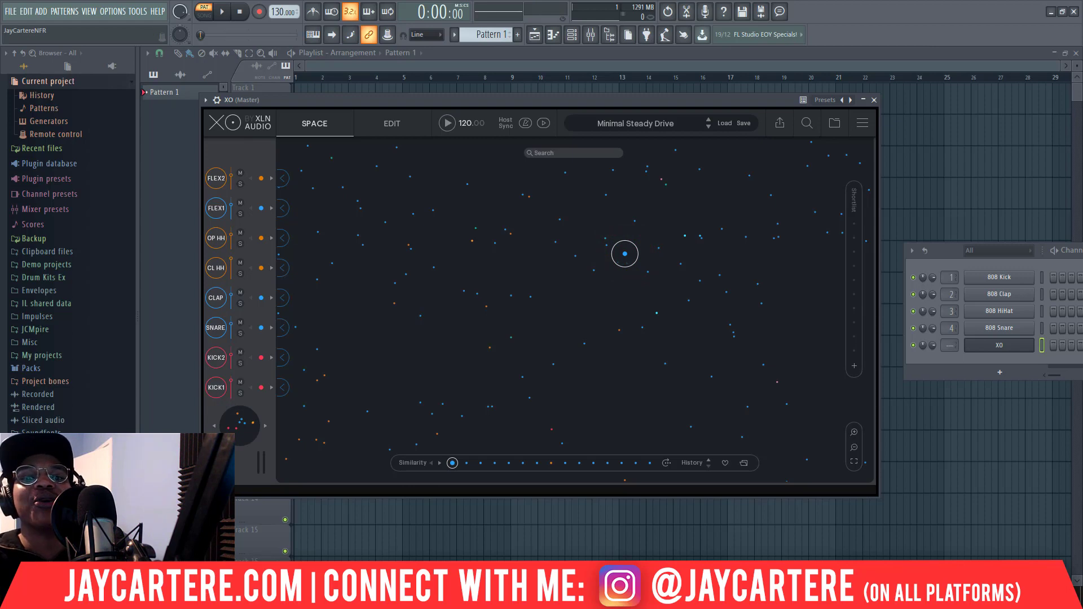
Bring up the RNB TRAP STASH folder, then return to FL Studio and shift XO left
{"action": "key", "text": "alt+Tab"}
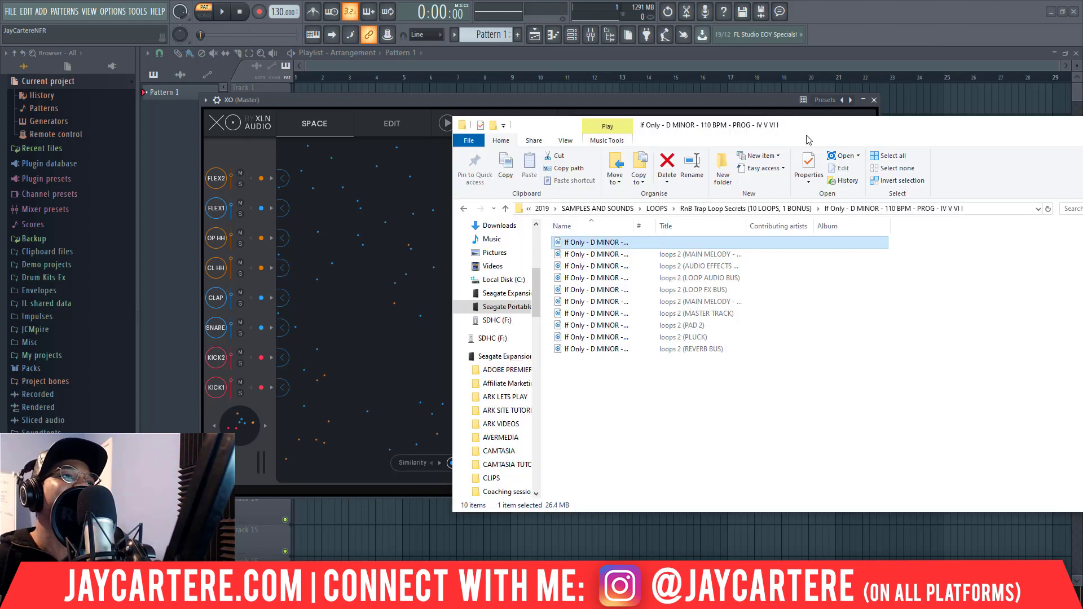
{"action": "key", "text": "alt+Tab"}
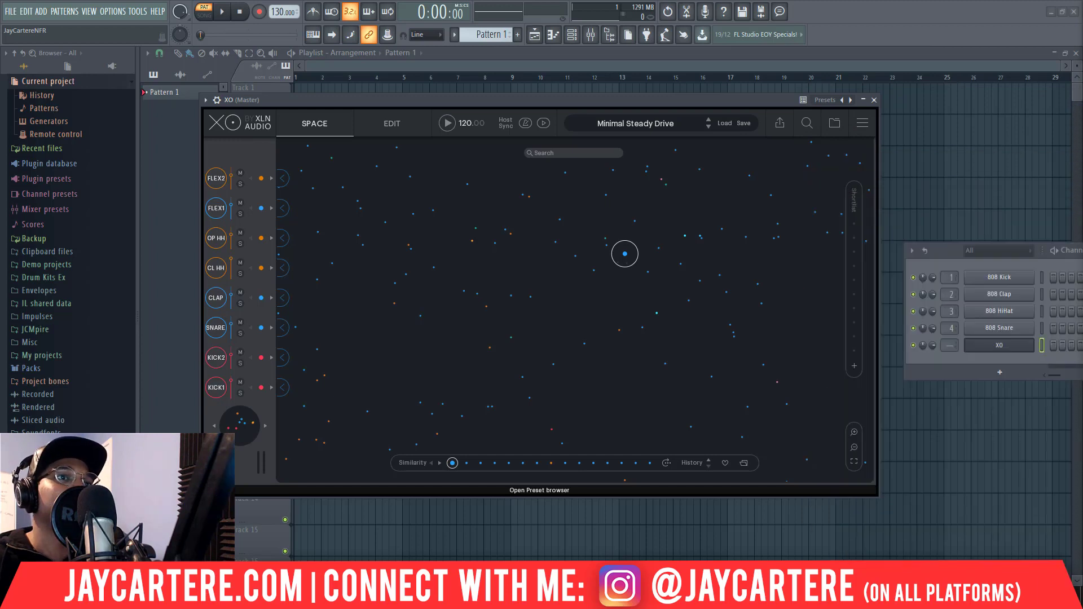
{"action": "key", "text": "alt+Tab"}
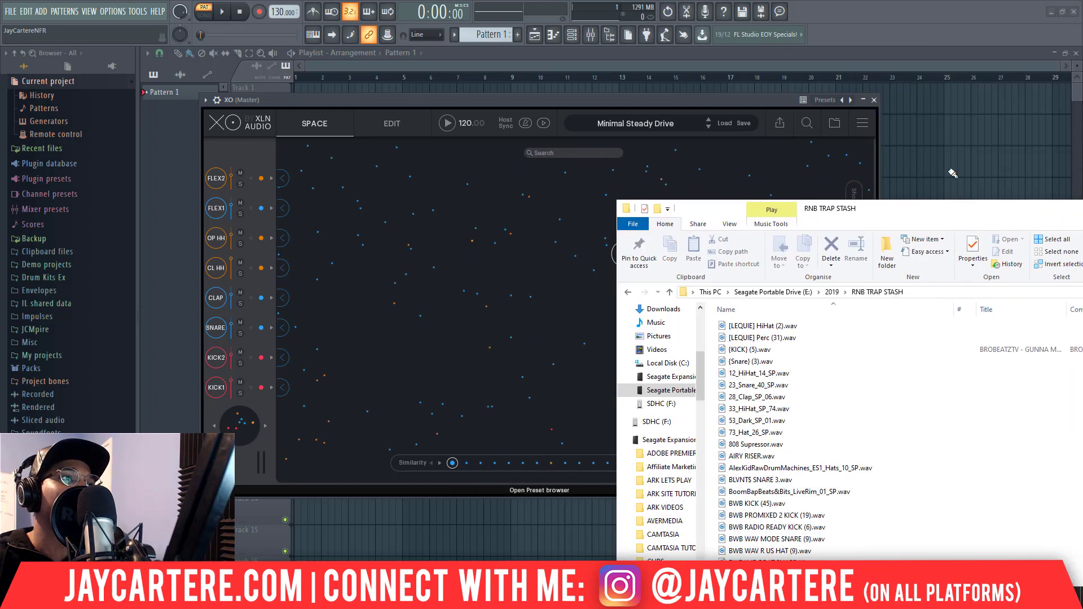
{"action": "left_click_drag", "start_coordinate": [657, 103], "coordinate": [470, 119]}
Arrange the XO window, channel rack and sample folder window side by side
{"action": "left_click", "coordinate": [439, 272]}
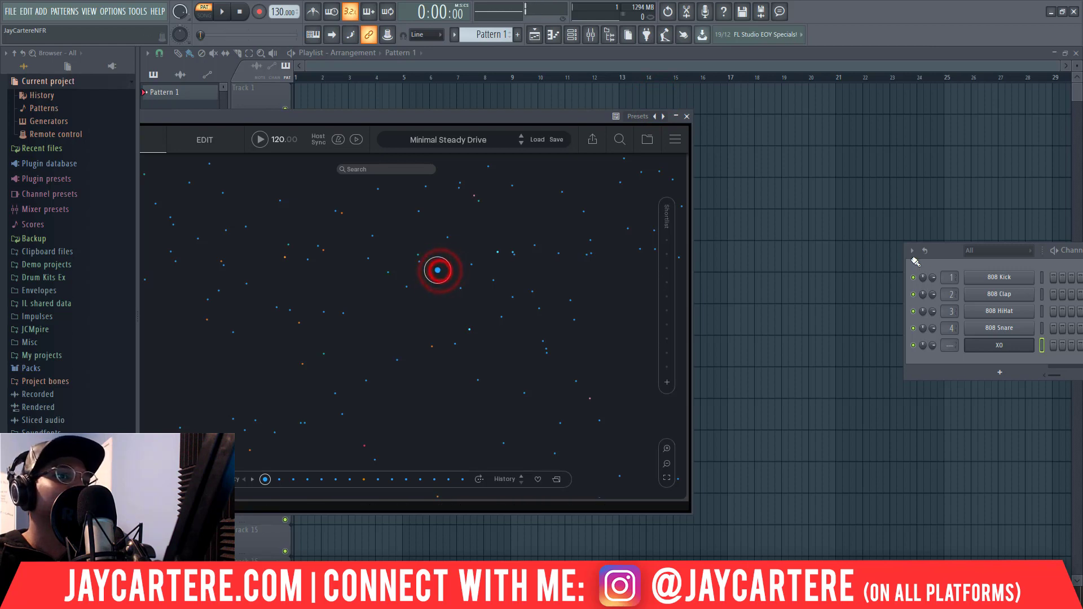
{"action": "left_click_drag", "start_coordinate": [943, 253], "coordinate": [773, 219]}
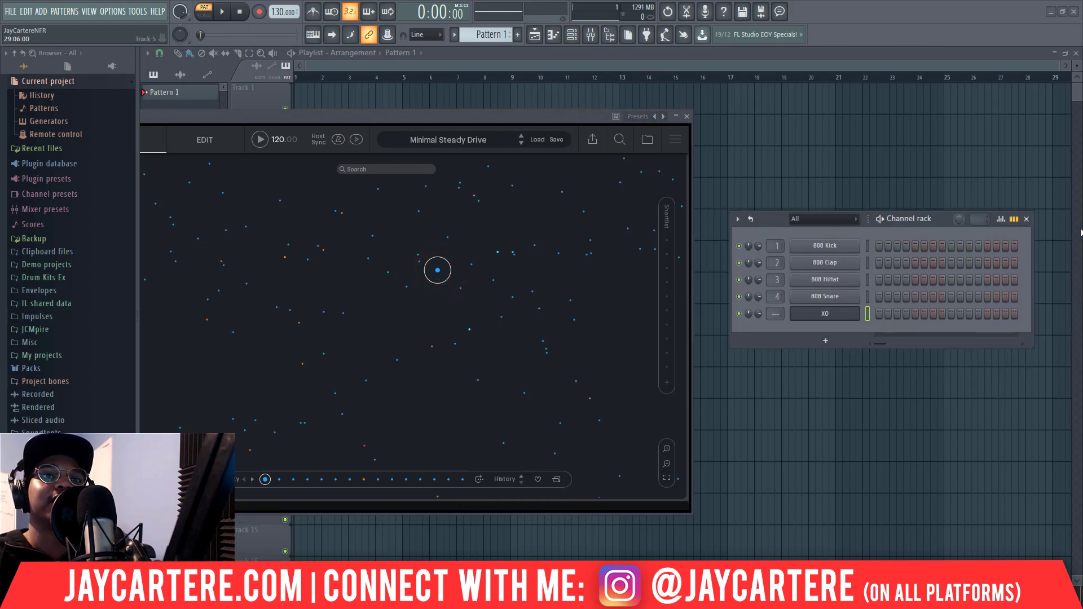
{"action": "key", "text": "alt+Tab"}
{"action": "left_click_drag", "start_coordinate": [891, 207], "coordinate": [869, 136]}
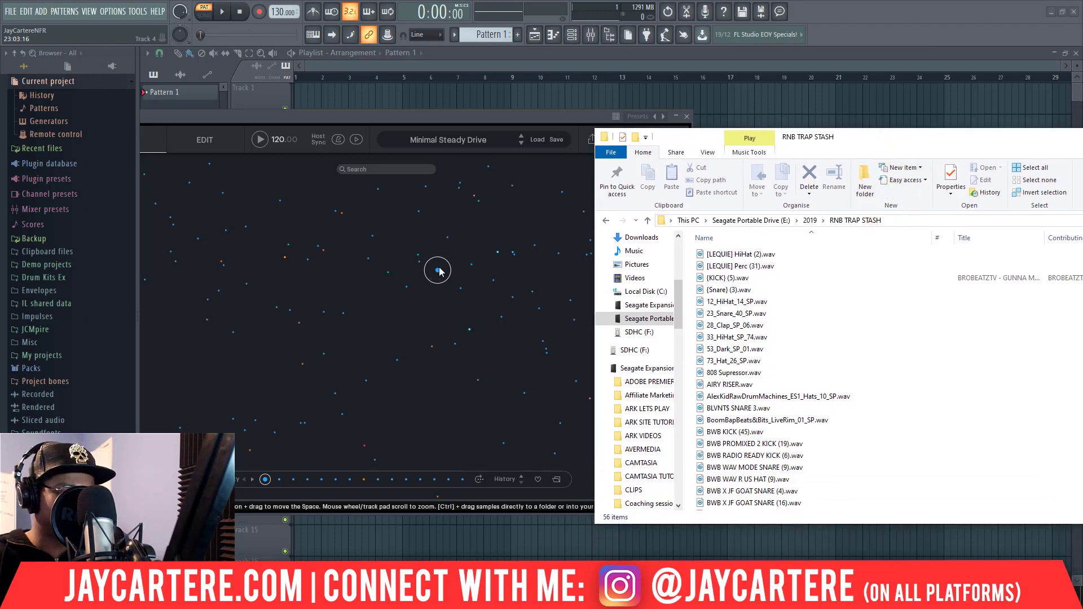
{"action": "left_click_drag", "start_coordinate": [485, 120], "coordinate": [535, 112]}
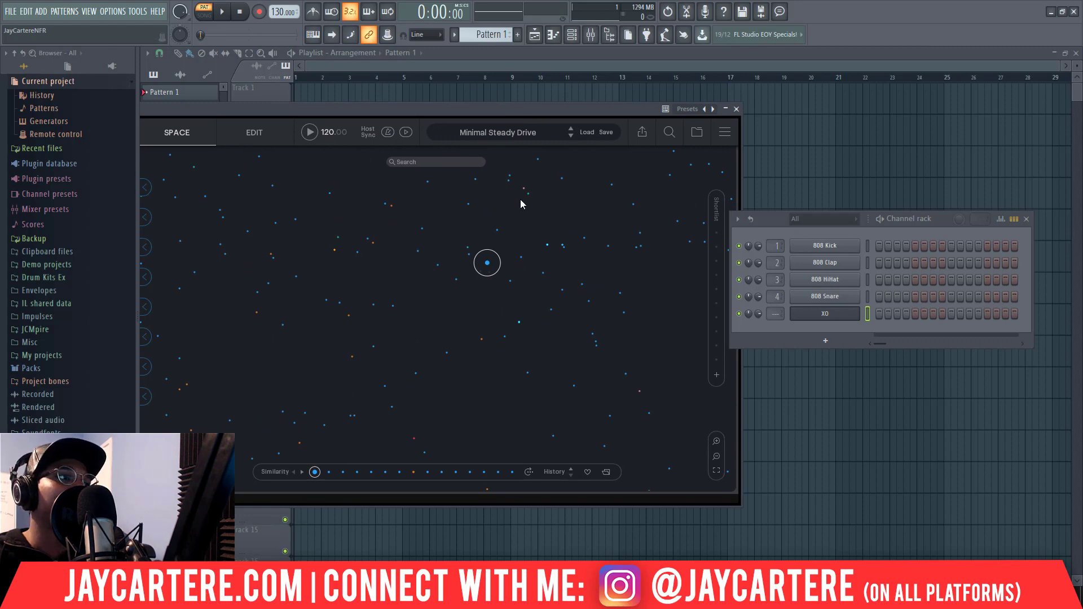
{"action": "key", "text": "alt+Tab"}
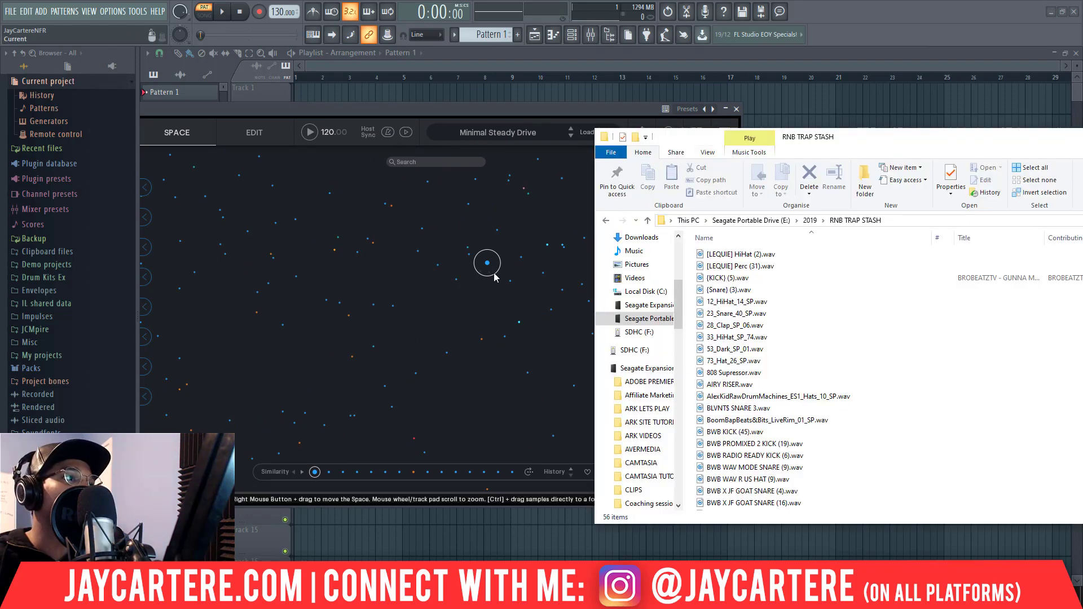
{"action": "left_click", "coordinate": [487, 263]}
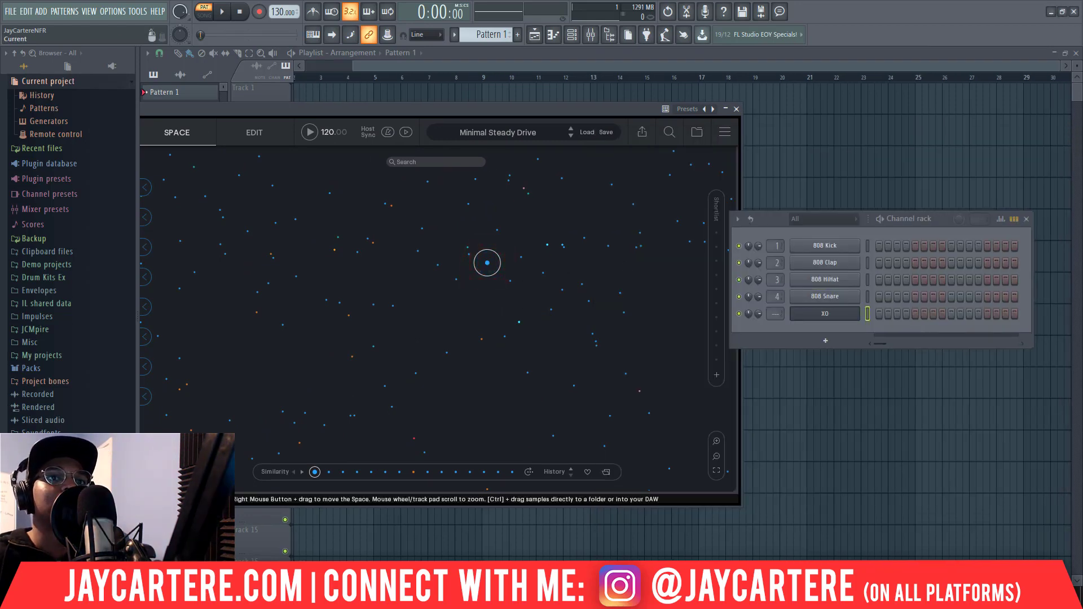
{"action": "key", "text": "alt+Tab"}
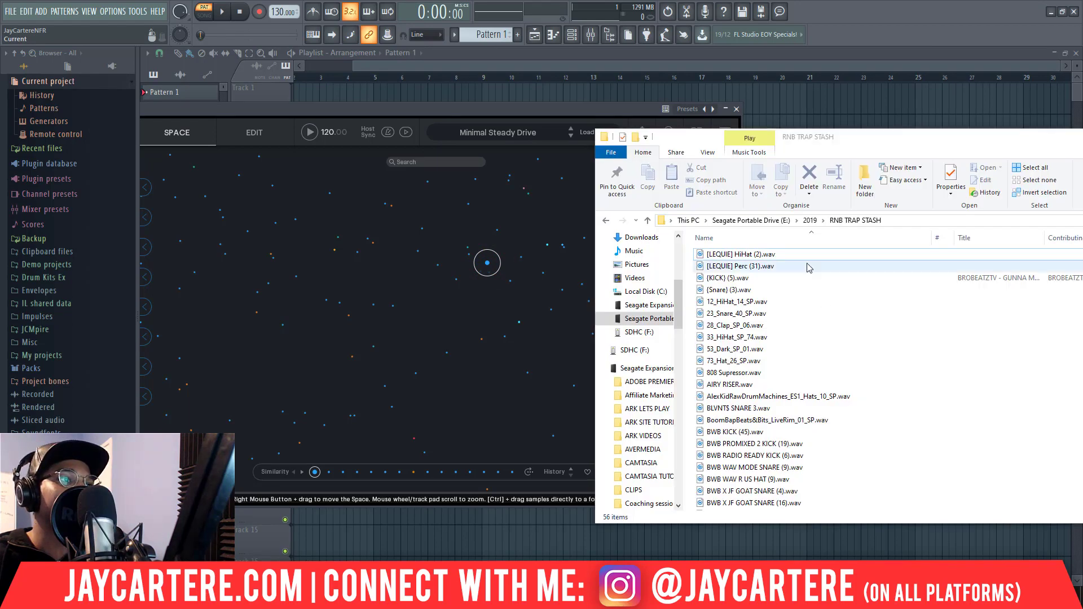
Select Perc [ Whaa ].wav in the folder, then drag XO's centre sample into the channel rack
{"action": "left_click", "coordinate": [732, 506]}
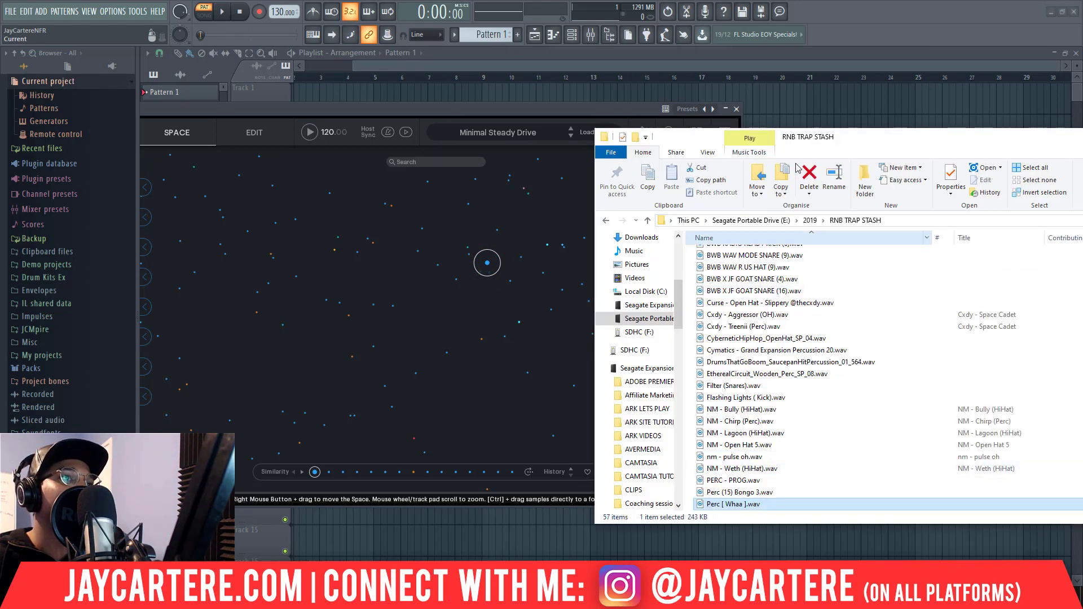
{"action": "left_click_drag", "start_coordinate": [851, 138], "coordinate": [1082, 138]}
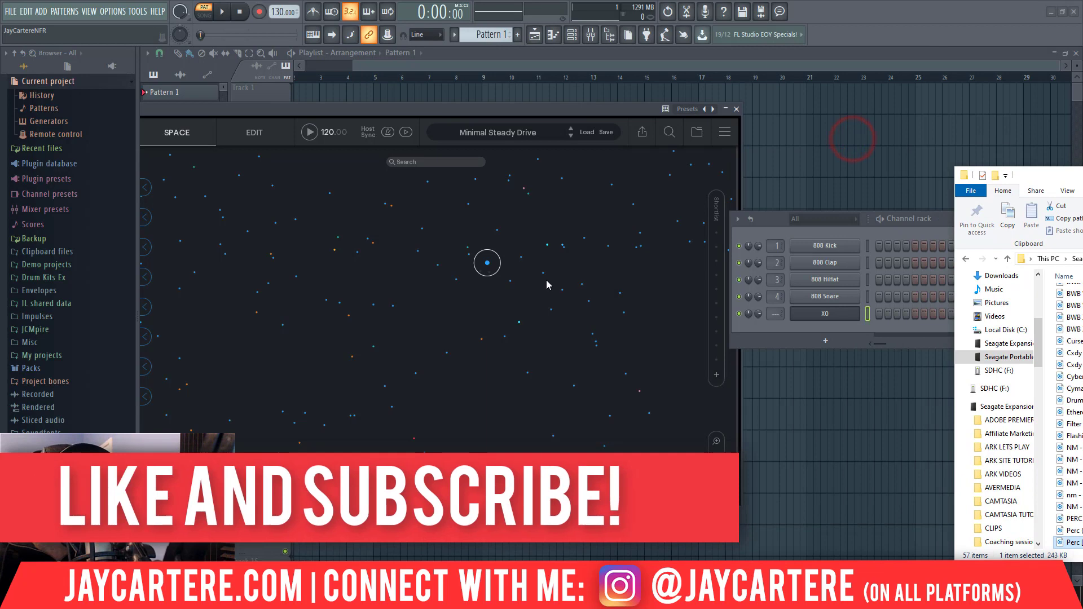
{"action": "left_click", "coordinate": [508, 285]}
{"action": "left_click", "coordinate": [520, 258]}
{"action": "left_click", "coordinate": [510, 282]}
{"action": "left_click_drag", "start_coordinate": [511, 282], "coordinate": [826, 337]}
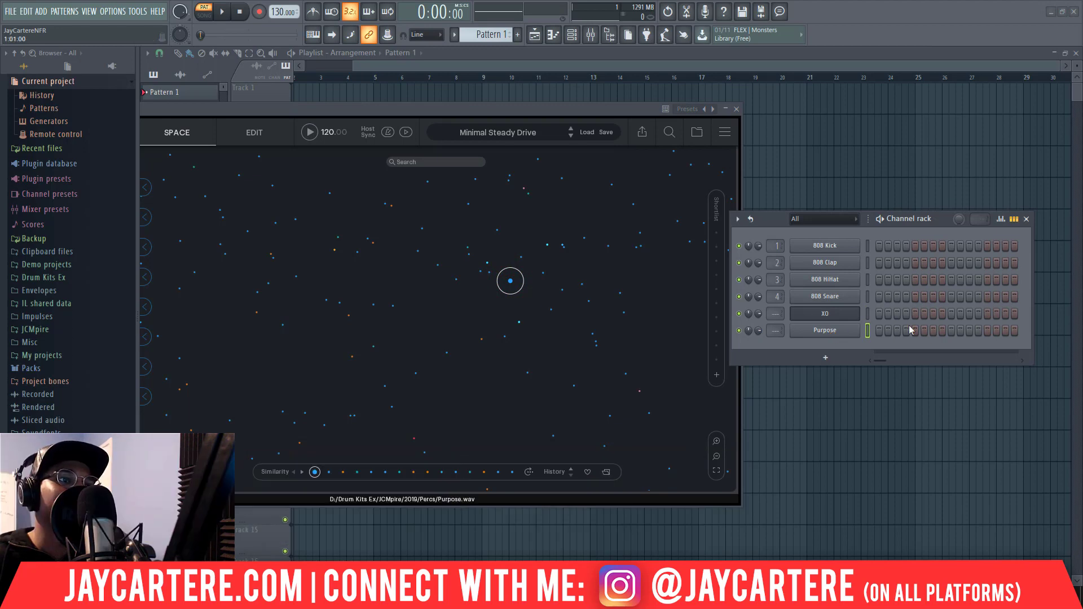
Switch on steps 5 and 13 of the Purpose channel and play the pattern
{"action": "left_click", "coordinate": [915, 330]}
{"action": "left_click", "coordinate": [987, 330]}
{"action": "key", "text": "space"}
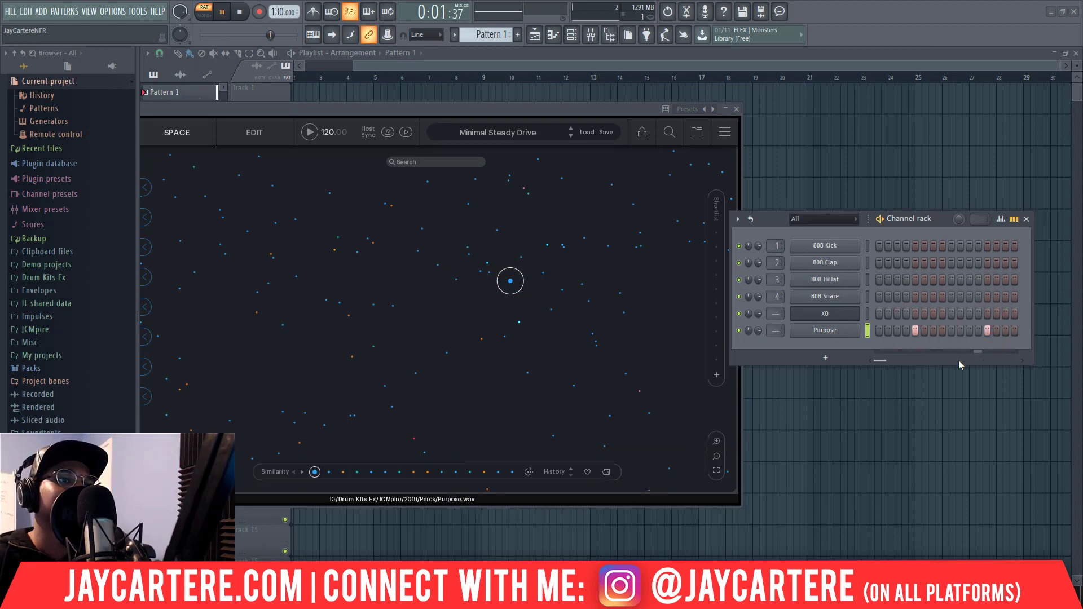
{"action": "key", "text": "space"}
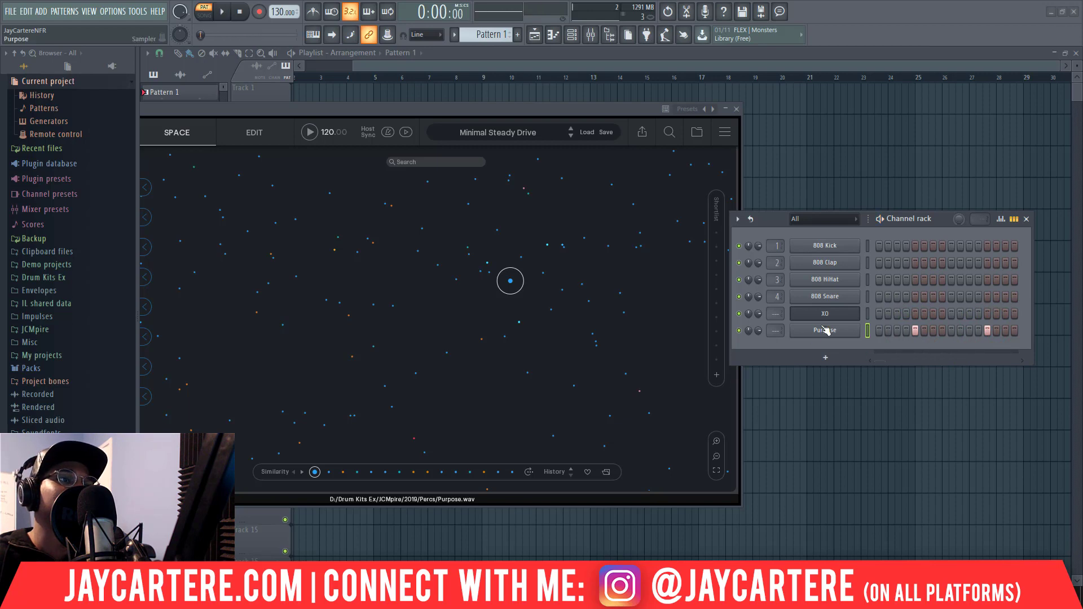
{"action": "right_click", "coordinate": [824, 330]}
{"action": "left_click", "coordinate": [906, 401]}
{"action": "left_click", "coordinate": [827, 332]}
{"action": "left_click", "coordinate": [303, 314]}
{"action": "key", "text": "space"}
{"action": "left_click", "coordinate": [516, 164]}
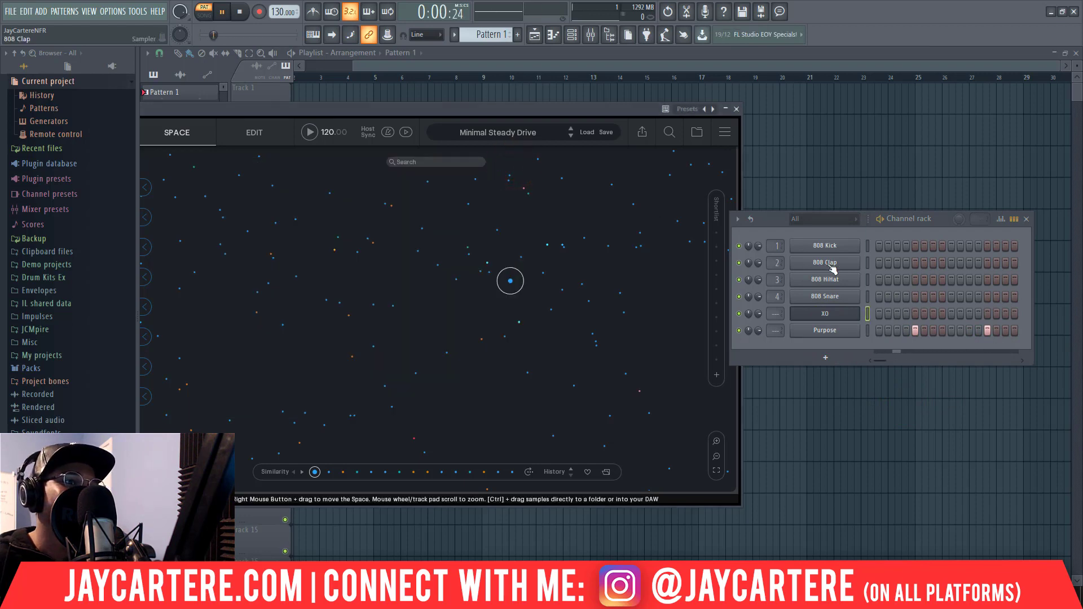
{"action": "key", "text": "space"}
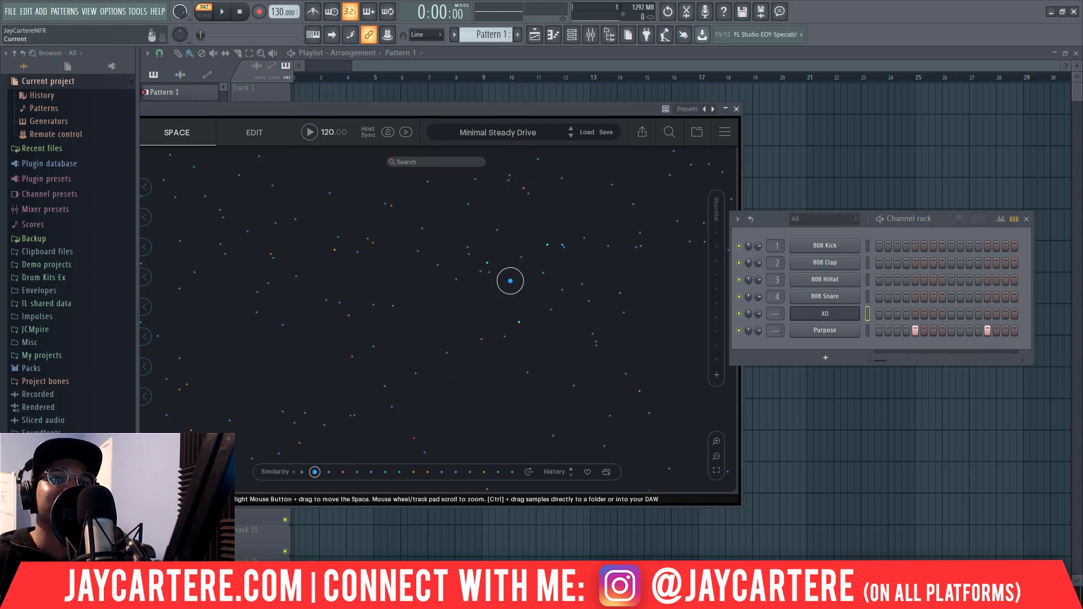
{"action": "left_click_drag", "start_coordinate": [1016, 215], "coordinate": [528, 283]}
{"action": "key", "text": "alt+Tab"}
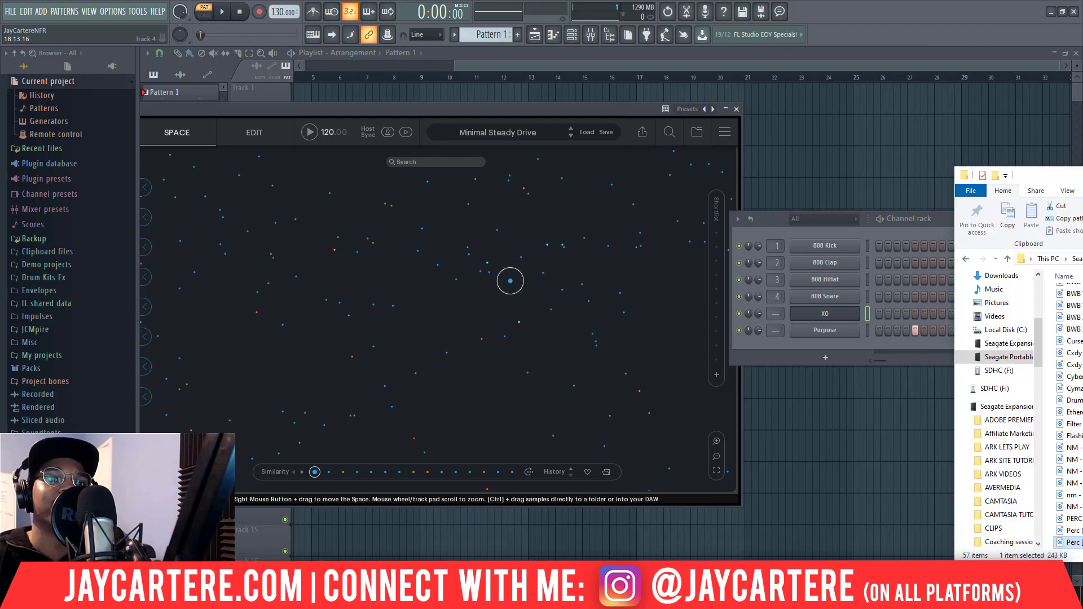
Widen the RNB TRAP STASH folder window, then send it back behind FL Studio
{"action": "left_click_drag", "start_coordinate": [955, 167], "coordinate": [669, 139]}
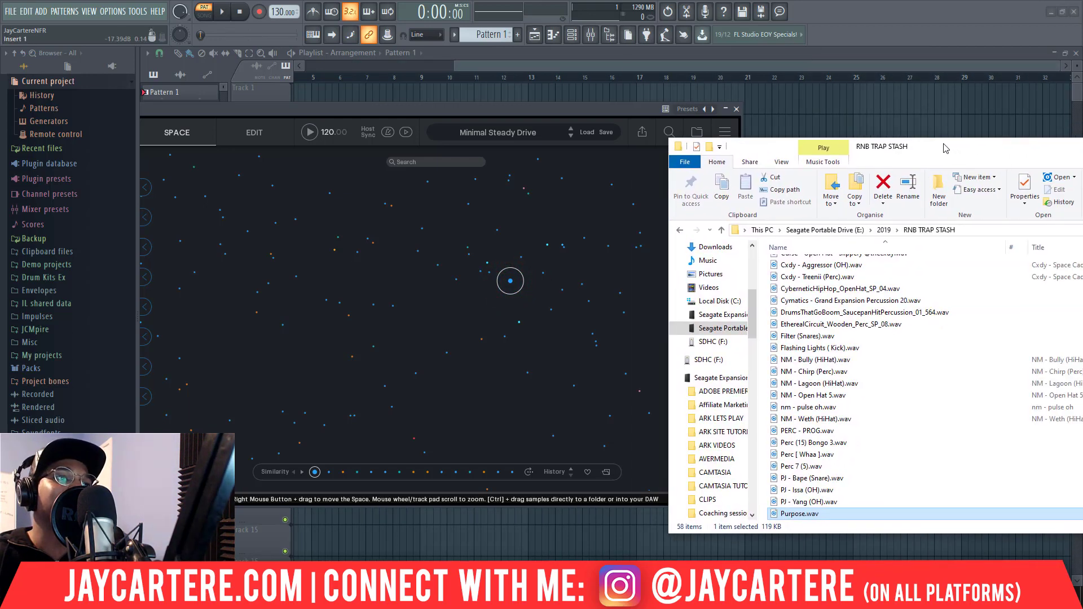
{"action": "key", "text": "alt+Tab"}
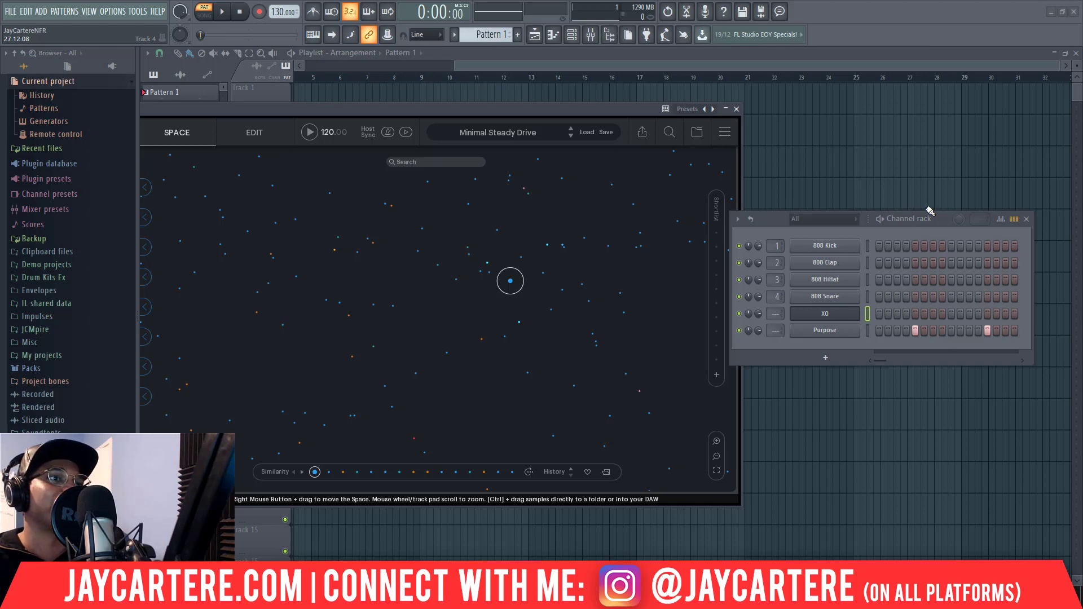
Zoom out XO's Space and audition 808 samples like KC - LateTxt 808.wav
{"action": "left_click", "coordinate": [537, 103]}
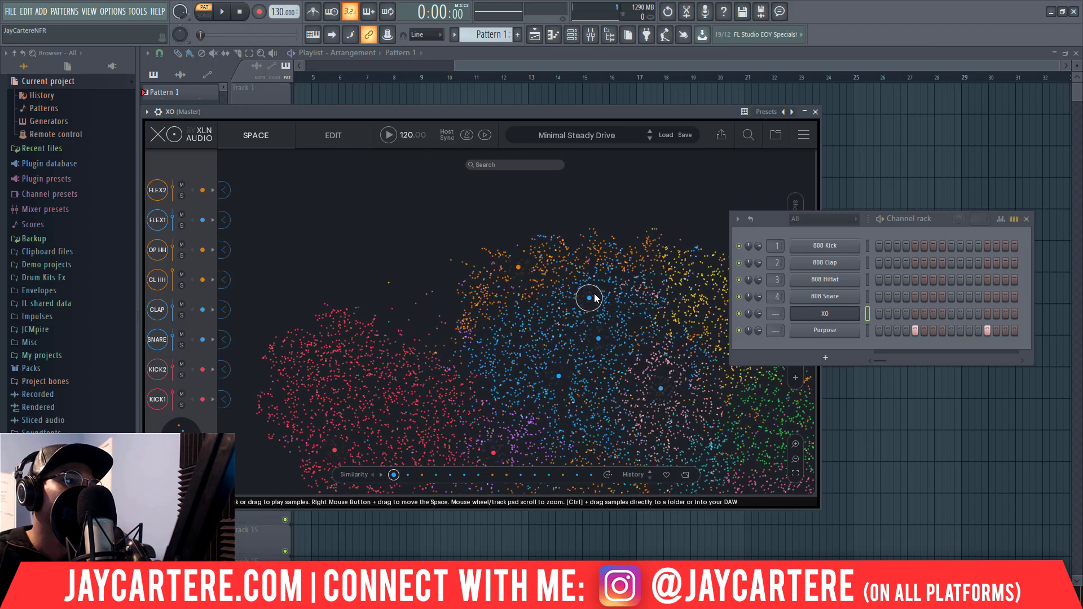
{"action": "left_click", "coordinate": [560, 343]}
{"action": "scroll", "coordinate": [502, 312], "scroll_direction": "down", "scroll_amount": 2}
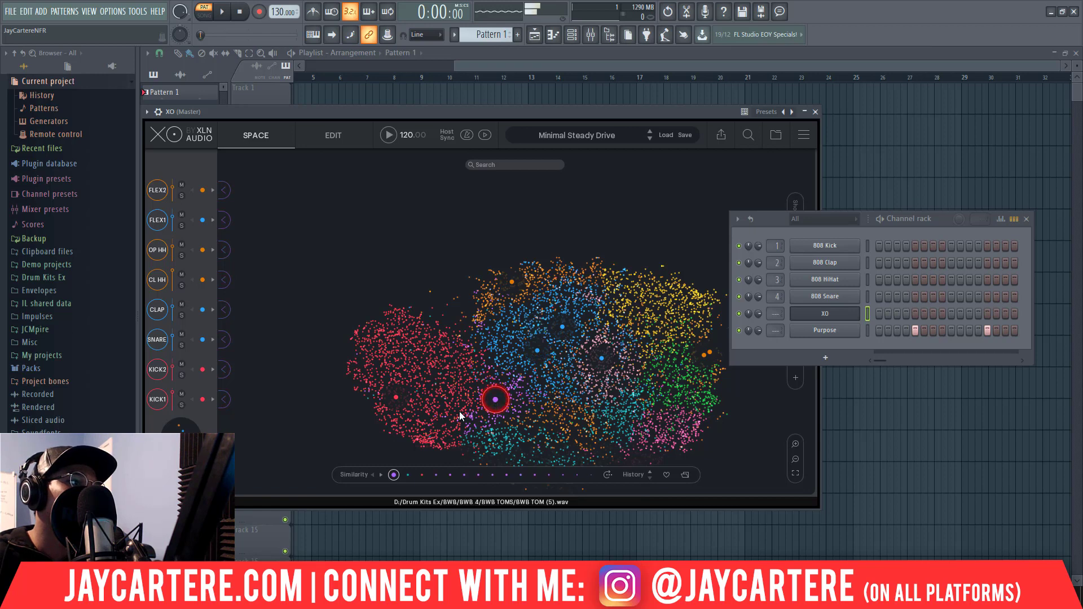
{"action": "left_click", "coordinate": [446, 432]}
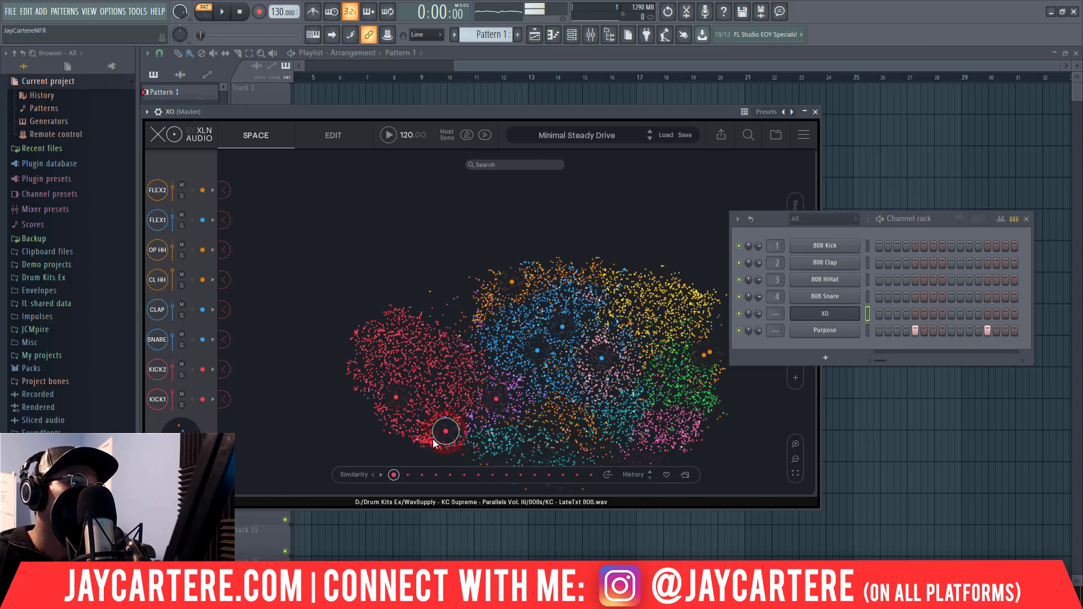
{"action": "left_click", "coordinate": [454, 440]}
{"action": "mouse_move", "coordinate": [457, 420]}
{"action": "left_mouse_down"}
{"action": "mouse_move", "coordinate": [437, 434]}
{"action": "mouse_move", "coordinate": [457, 435]}
{"action": "left_mouse_up"}
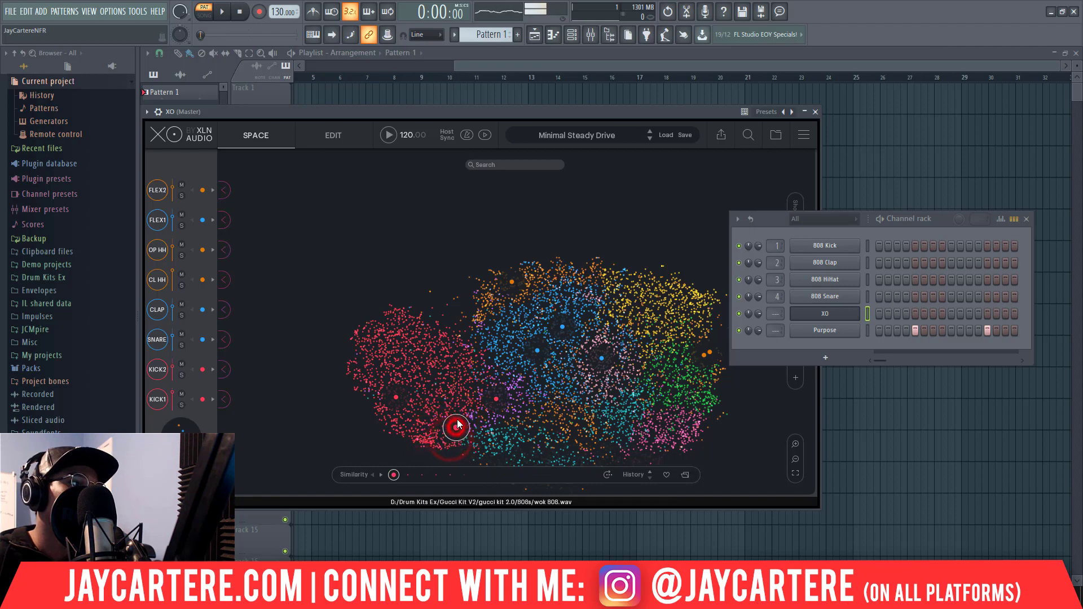
Move XO up and the channel rack right, then carry FINGER POPS9 over the rack
{"action": "left_click_drag", "start_coordinate": [569, 110], "coordinate": [588, 101]}
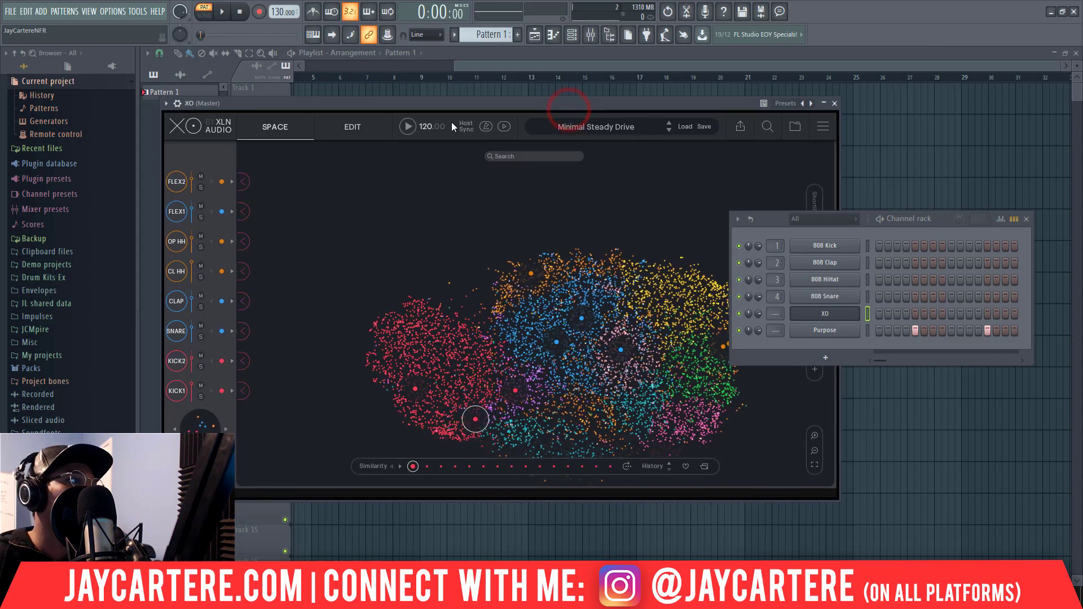
{"action": "left_click_drag", "start_coordinate": [776, 219], "coordinate": [825, 221]}
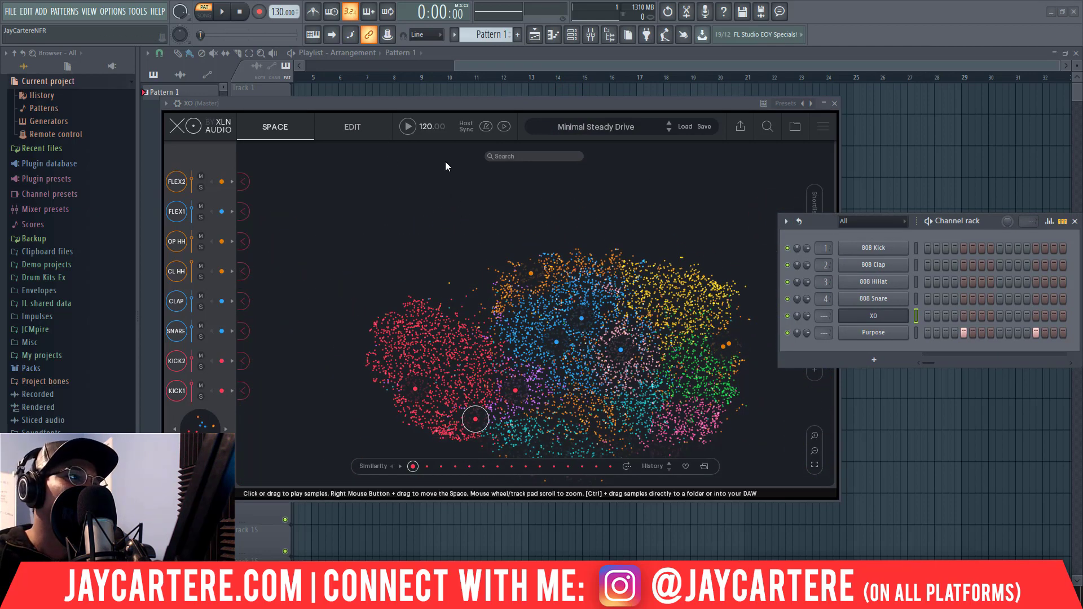
{"action": "left_click", "coordinate": [509, 104]}
{"action": "left_click_drag", "start_coordinate": [509, 103], "coordinate": [510, 100]}
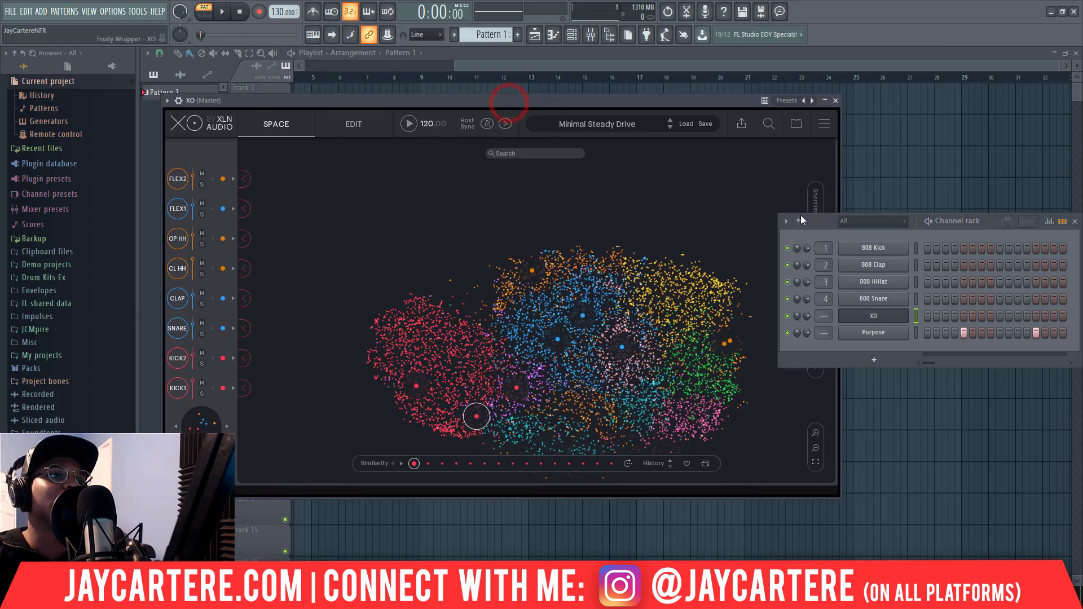
{"action": "left_click_drag", "start_coordinate": [827, 223], "coordinate": [874, 227]}
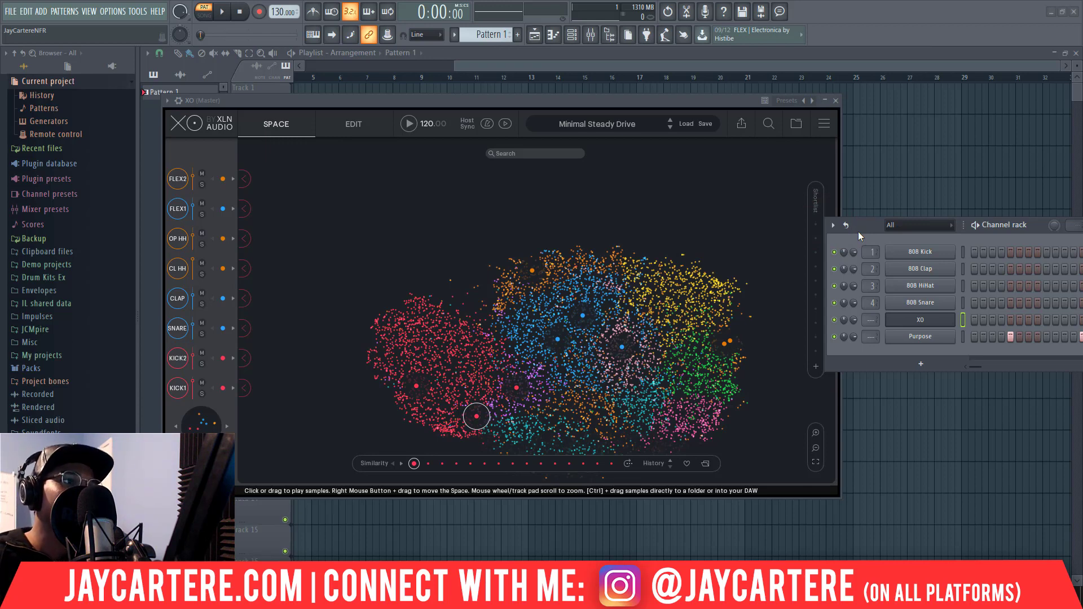
{"action": "left_click", "coordinate": [666, 346]}
{"action": "left_click", "coordinate": [677, 333]}
{"action": "left_click_drag", "start_coordinate": [677, 339], "coordinate": [916, 341]}
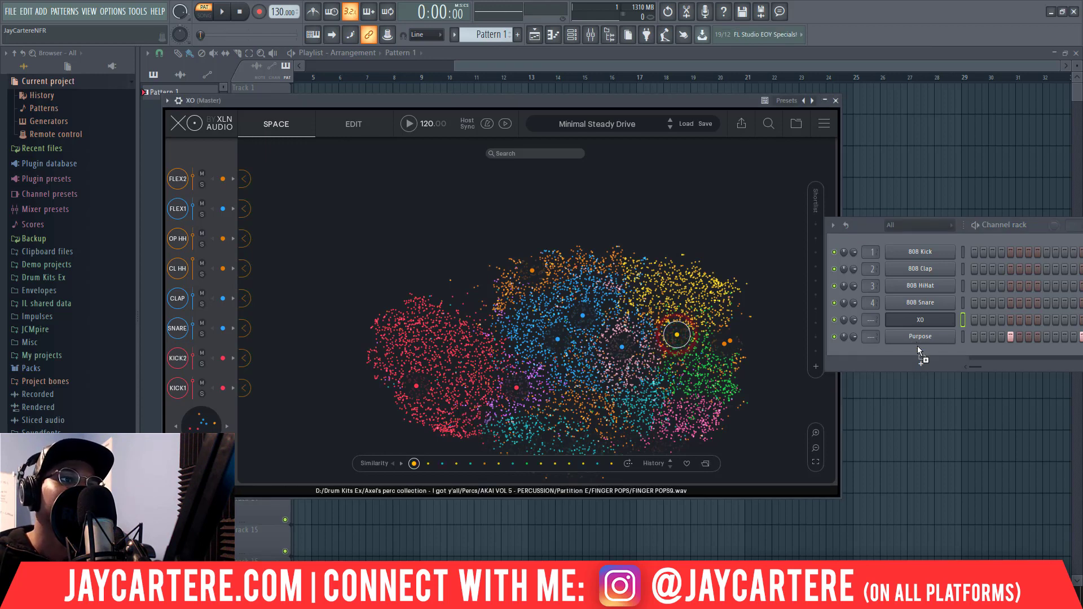
Drop FINGER POPS9 onto the channel rack as a new channel under Purpose
{"action": "left_click_drag", "start_coordinate": [867, 225], "coordinate": [675, 208]}
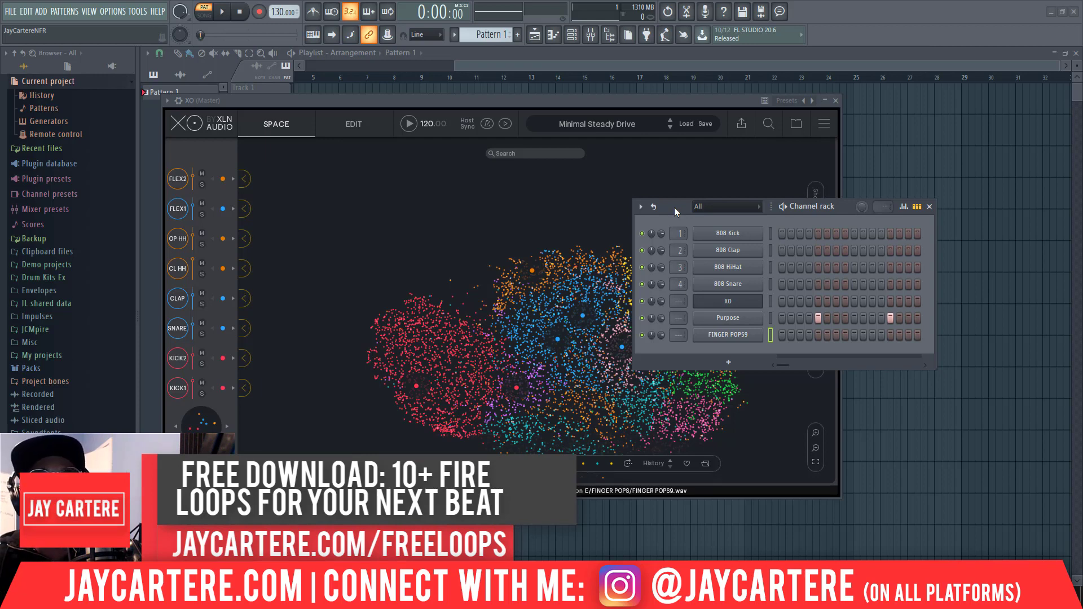
{"action": "left_click_drag", "start_coordinate": [675, 208], "coordinate": [913, 229]}
{"action": "left_click", "coordinate": [607, 99]}
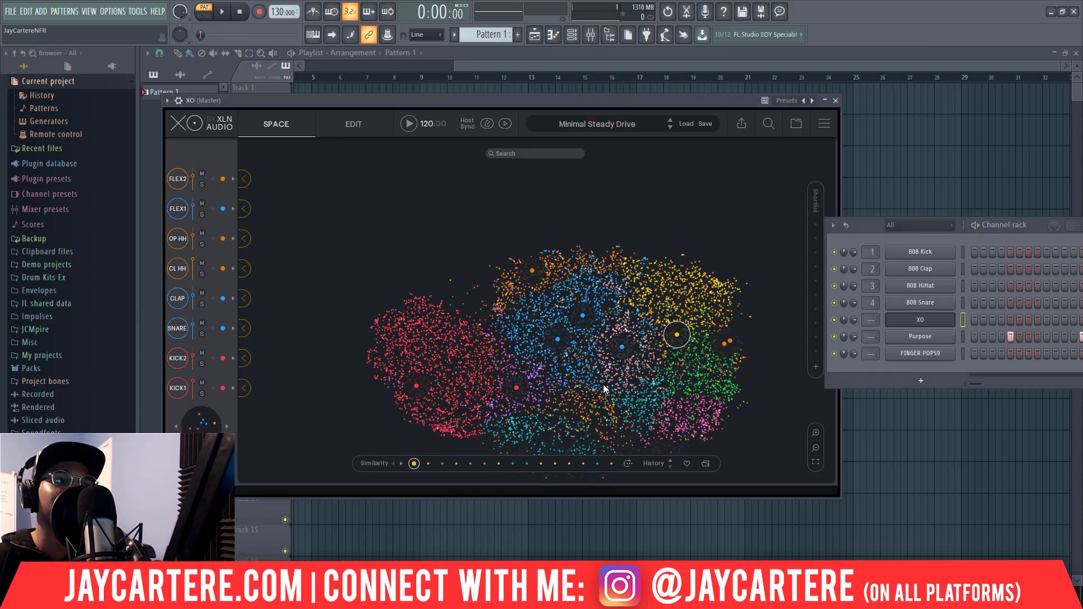
{"action": "left_click_drag", "start_coordinate": [855, 228], "coordinate": [726, 170]}
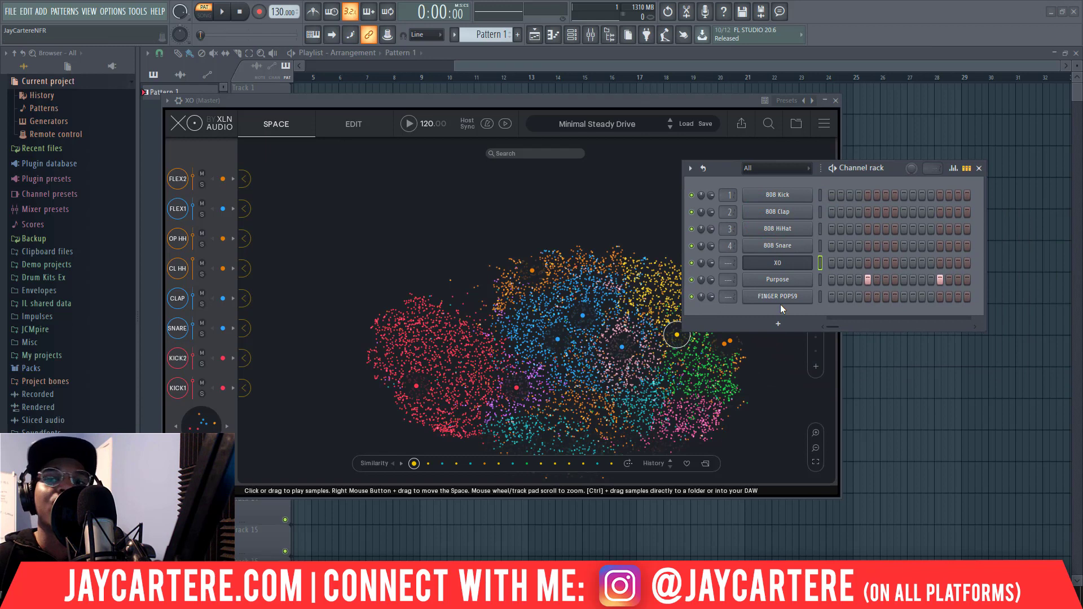